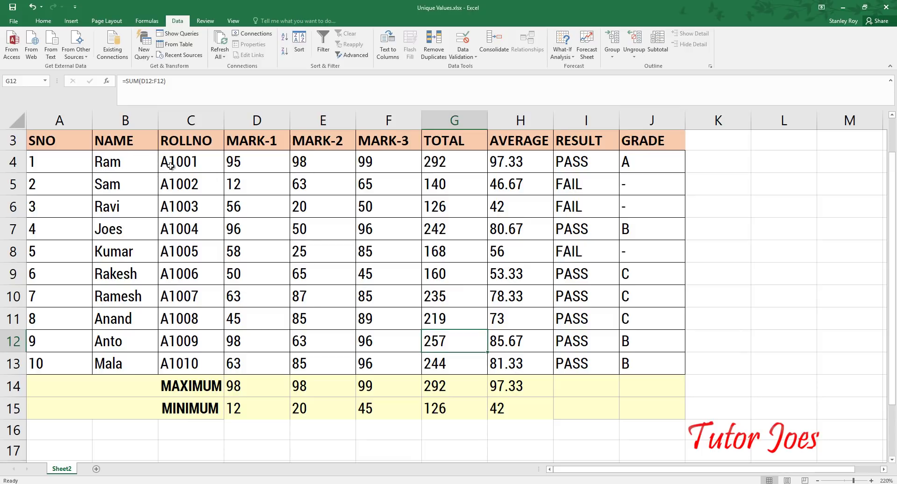
# Step: Change the roll number in C7 from A1004 to A1002
pyautogui.click(202, 163)
pyautogui.moveTo(202, 163); pyautogui.dragTo(200, 364)
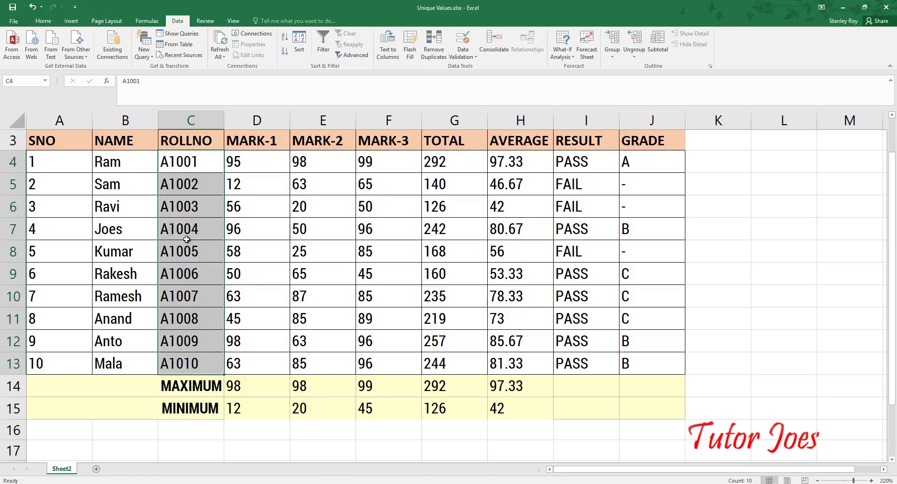
pyautogui.click(210, 227)
pyautogui.doubleClick(210, 227)
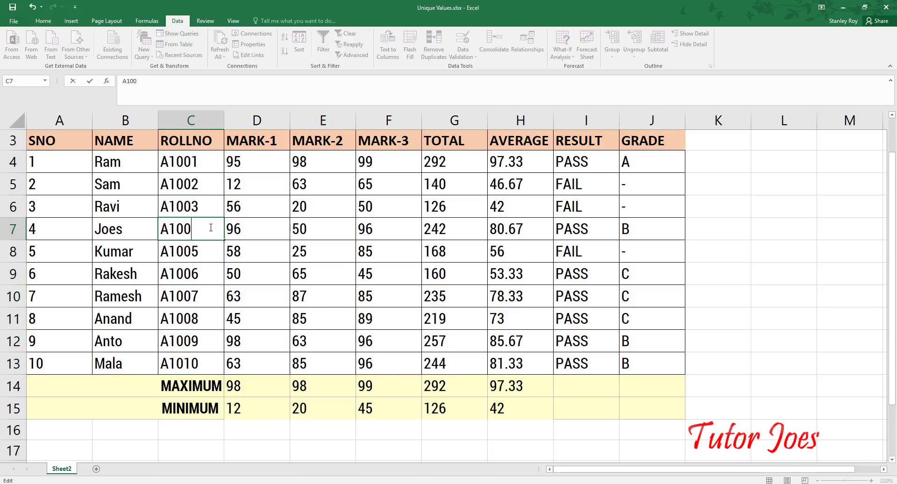
pyautogui.write('2')
pyautogui.press('Return')
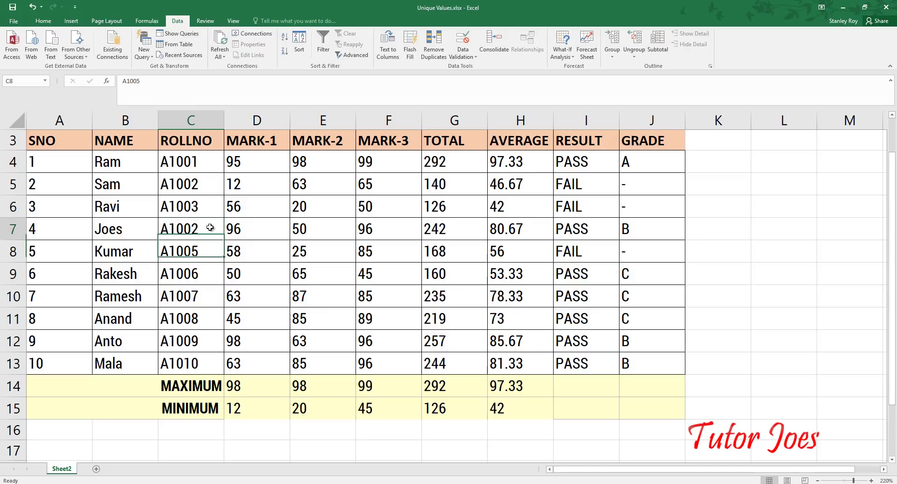
# Step: Select C7 and C5 together to compare the duplicate A1002 roll numbers
pyautogui.click(211, 228)
pyautogui.keyDown('ctrl'); pyautogui.click(203, 185); pyautogui.keyUp('ctrl')
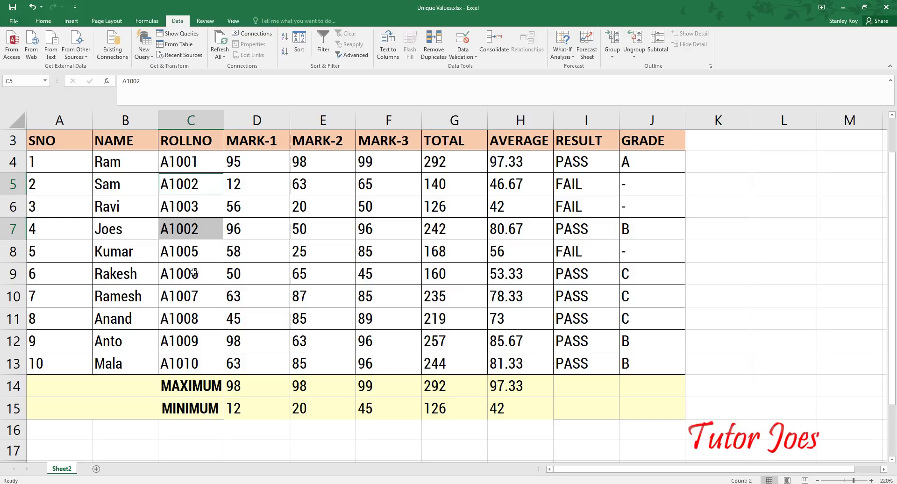
pyautogui.moveTo(191, 252)
pyautogui.mouseDown()
pyautogui.moveTo(185, 379)
pyautogui.moveTo(185, 371)
pyautogui.mouseUp()
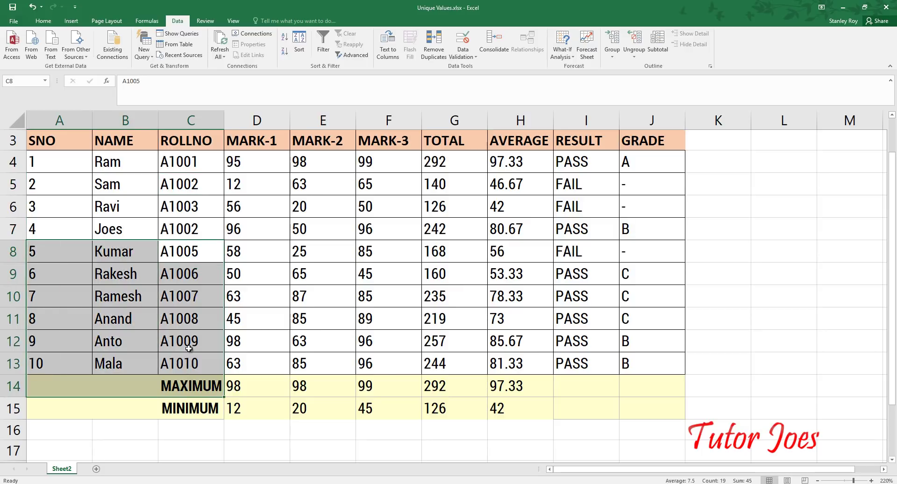
pyautogui.click(187, 230)
pyautogui.click(192, 186)
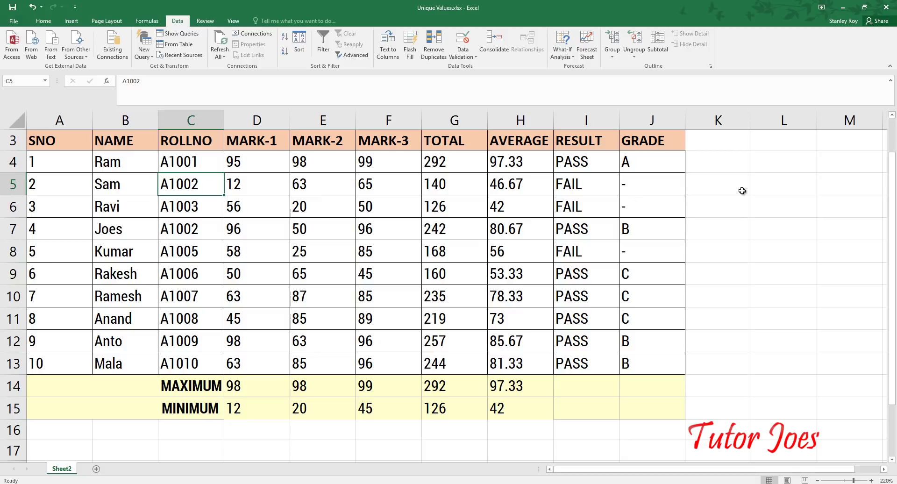
pyautogui.click(719, 176)
# Step: Enter =COUNT(D4:D13) in K4 to count the MARK-1 scores (10)
pyautogui.click(713, 167)
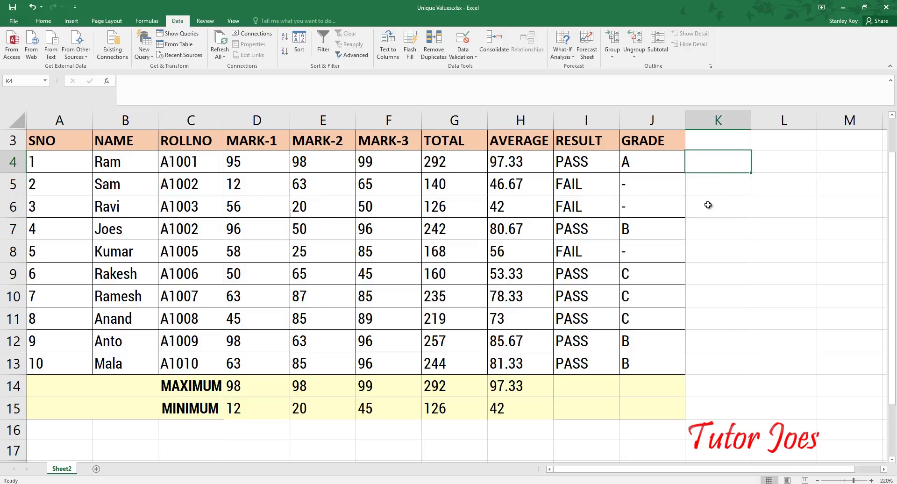
pyautogui.write('=cou')
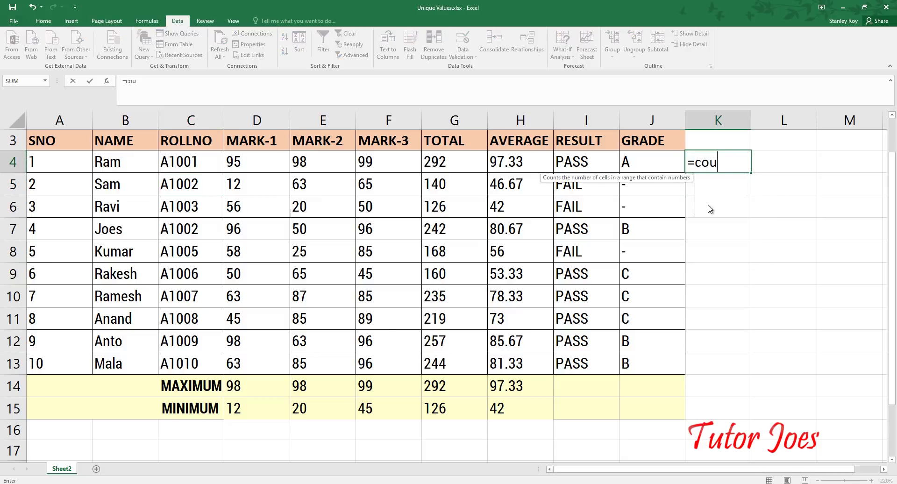
pyautogui.write('nt(')
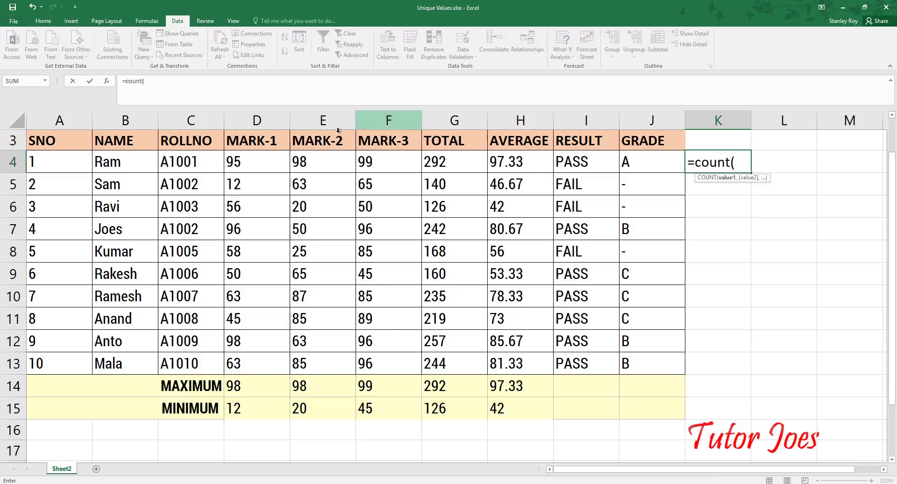
pyautogui.moveTo(261, 165)
pyautogui.mouseDown()
pyautogui.moveTo(262, 316)
pyautogui.moveTo(285, 364)
pyautogui.mouseUp()
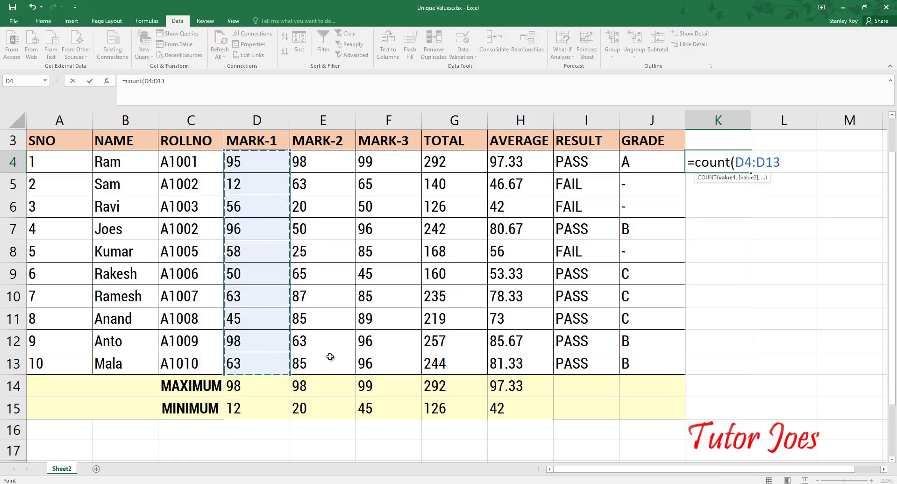
pyautogui.press('Return')
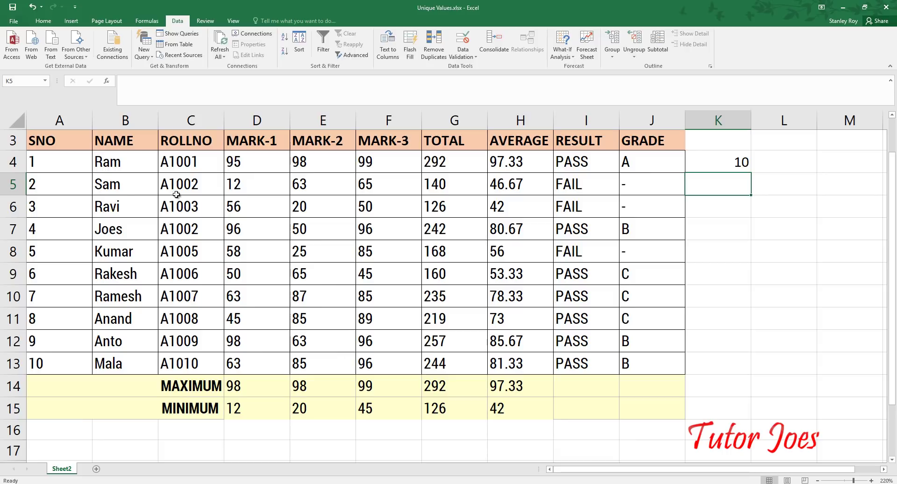
pyautogui.moveTo(238, 165); pyautogui.dragTo(250, 369)
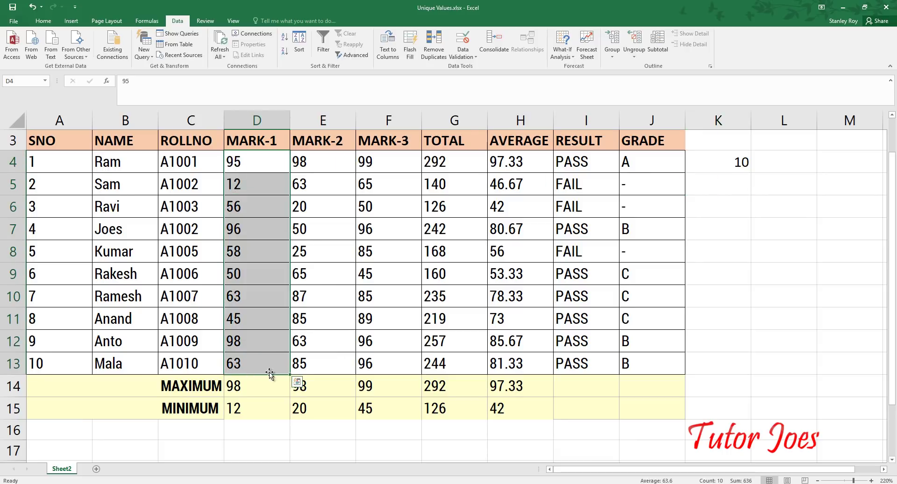
pyautogui.click(736, 158)
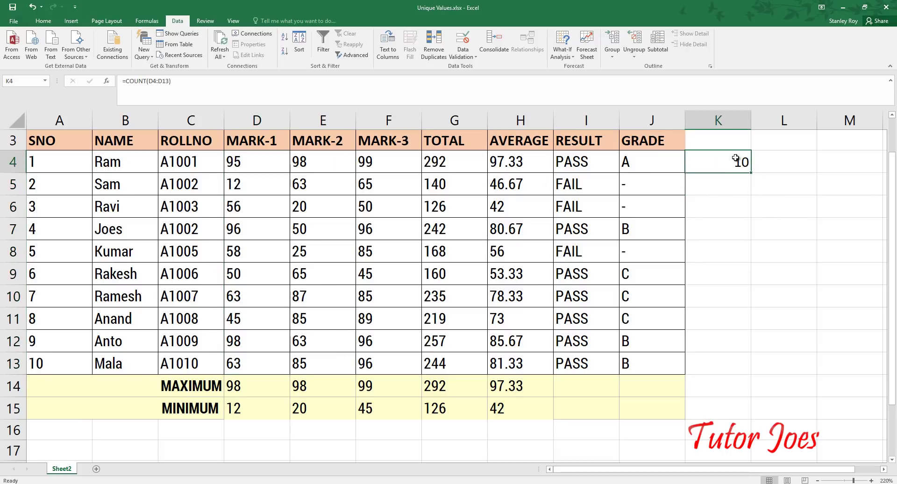
# Step: Enter =COUNTA(C4:C13) in K5, correcting it from COUNT, to count the roll numbers
pyautogui.click(719, 190)
pyautogui.write('=cou')
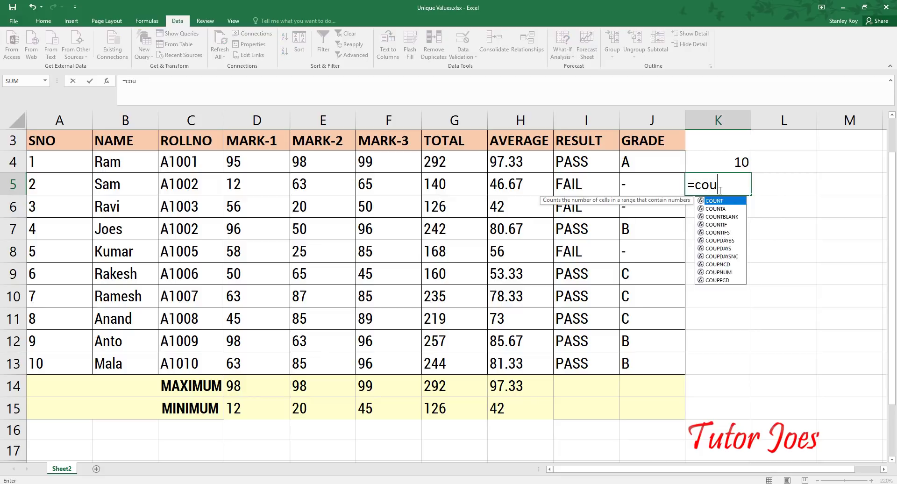
pyautogui.write('nt(')
pyautogui.moveTo(184, 163); pyautogui.dragTo(212, 360)
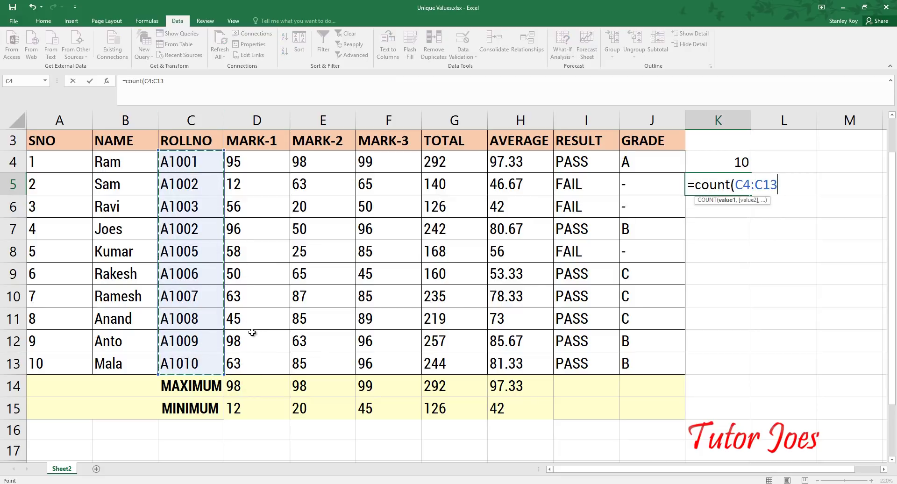
pyautogui.write(')')
pyautogui.press('Return')
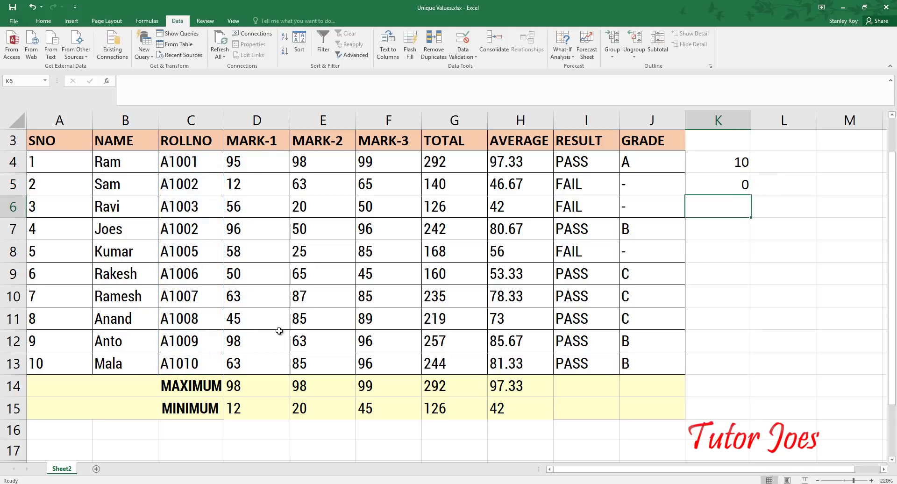
pyautogui.doubleClick(714, 188)
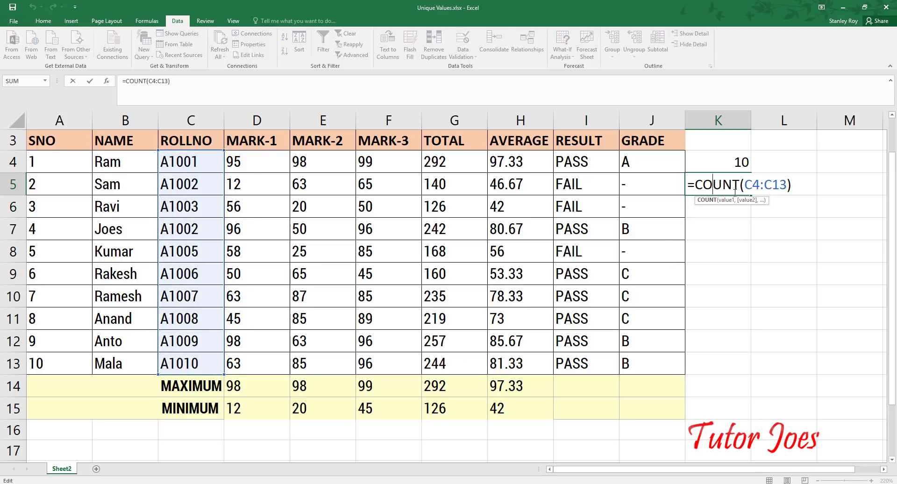
pyautogui.write('A')
pyautogui.press('Return')
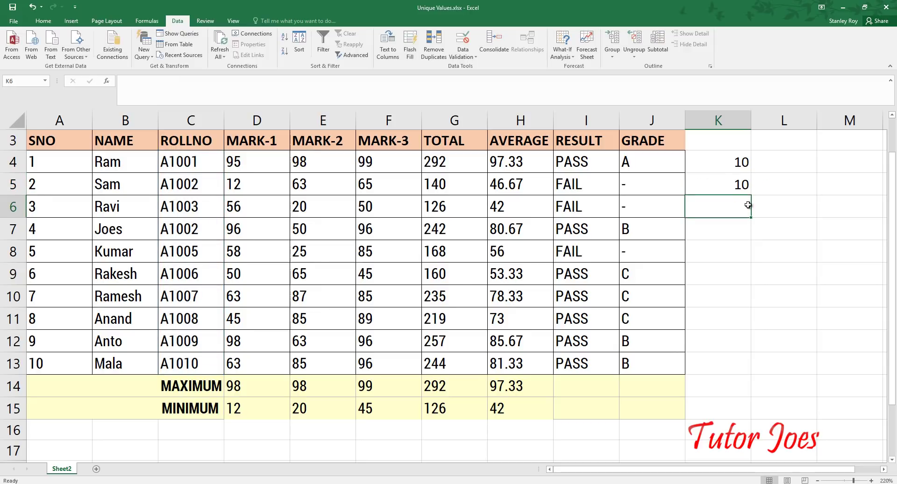
# Step: Enter =COUNTIF(C4:C13,C4) in K6
pyautogui.write('=count')
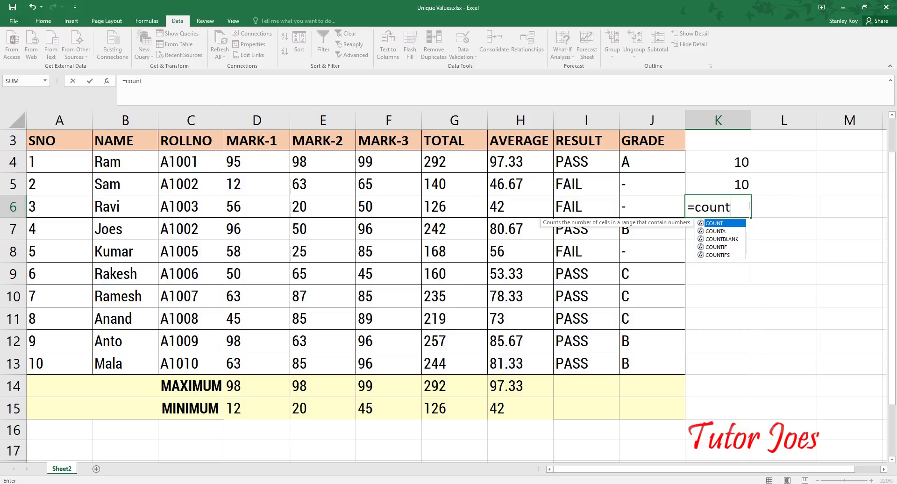
pyautogui.write('if(')
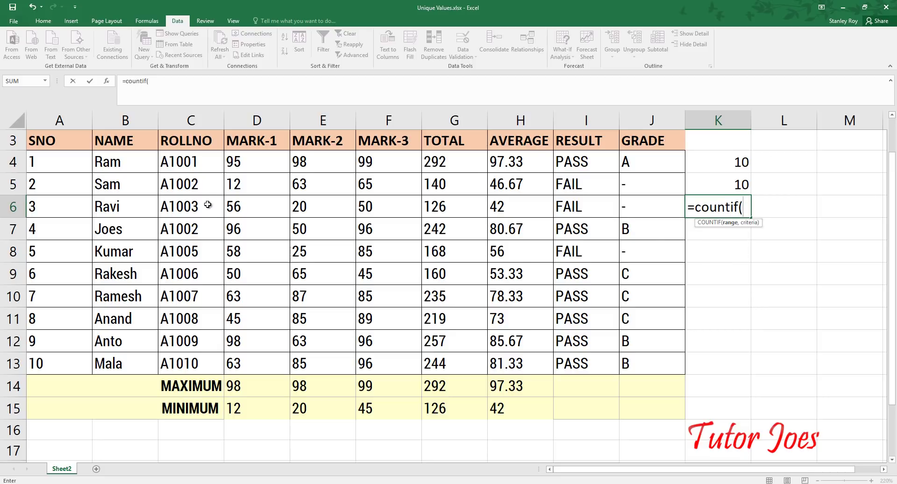
pyautogui.moveTo(197, 162); pyautogui.dragTo(184, 357)
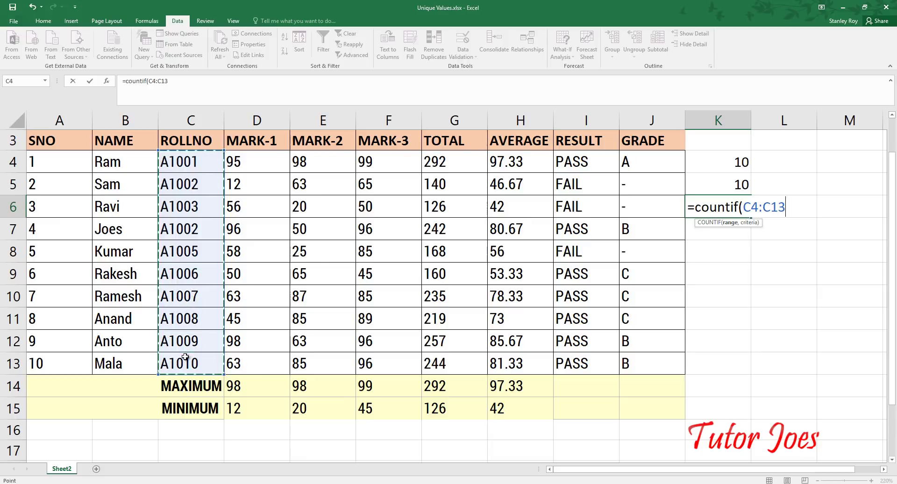
pyautogui.write(',')
pyautogui.click(187, 165)
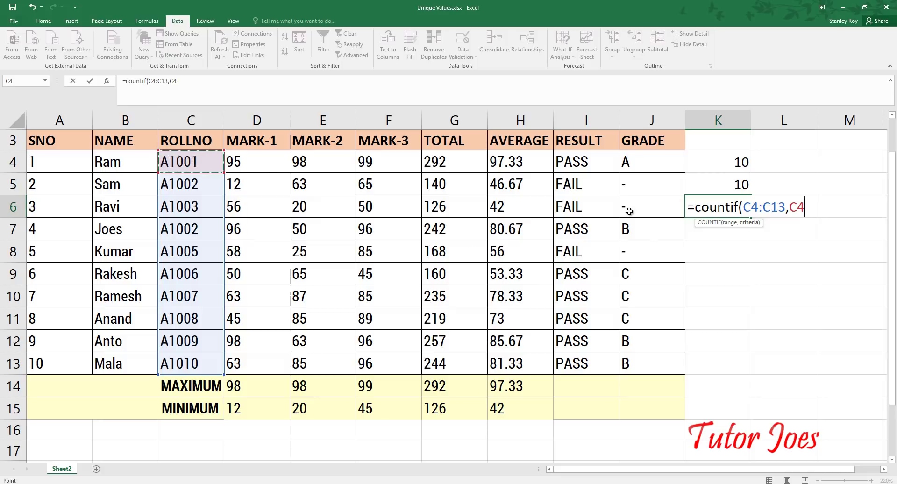
pyautogui.press('Return')
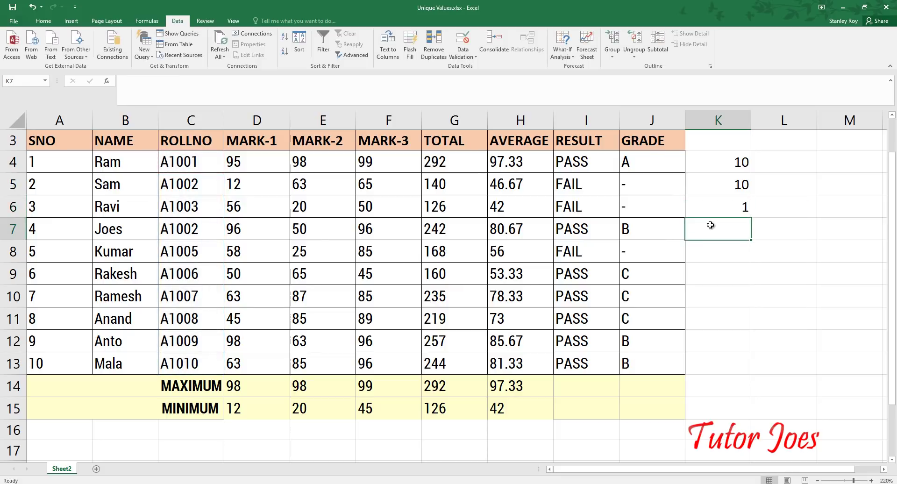
pyautogui.click(195, 185)
pyautogui.doubleClick(195, 184)
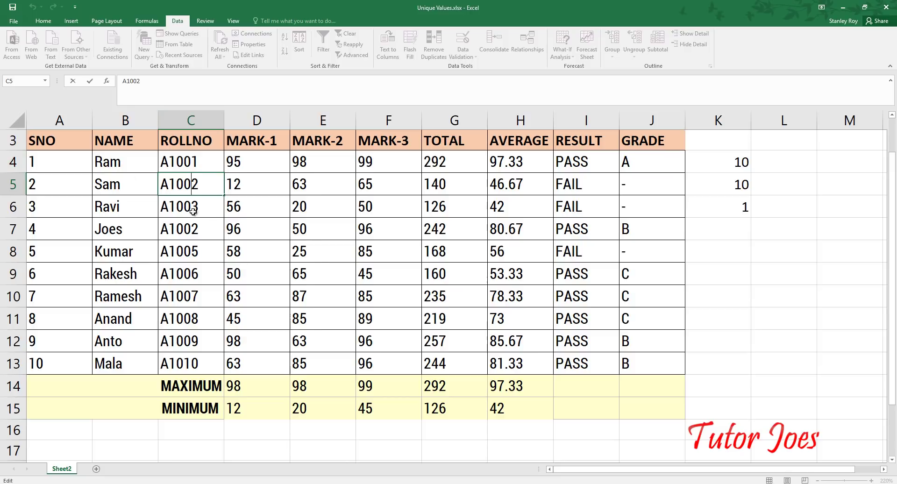
# Step: Change the COUNTIF criteria in K6 from C4 to C5, giving 2
pyautogui.click(737, 204)
pyautogui.doubleClick(738, 204)
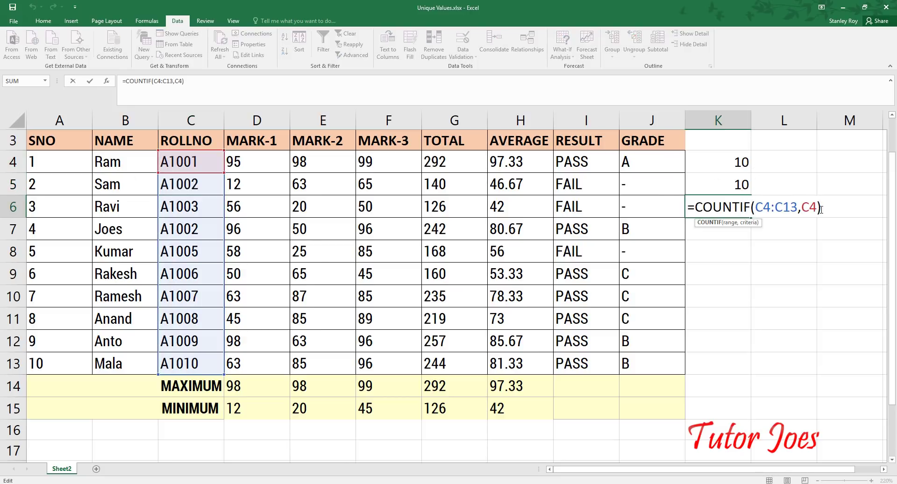
pyautogui.click(817, 207)
pyautogui.press('BackSpace')
pyautogui.write('5')
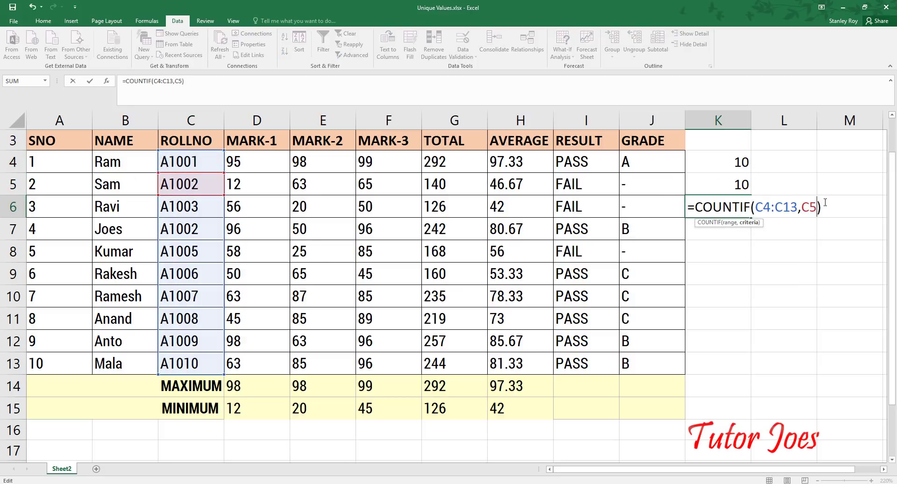
pyautogui.press('Return')
pyautogui.click(739, 211)
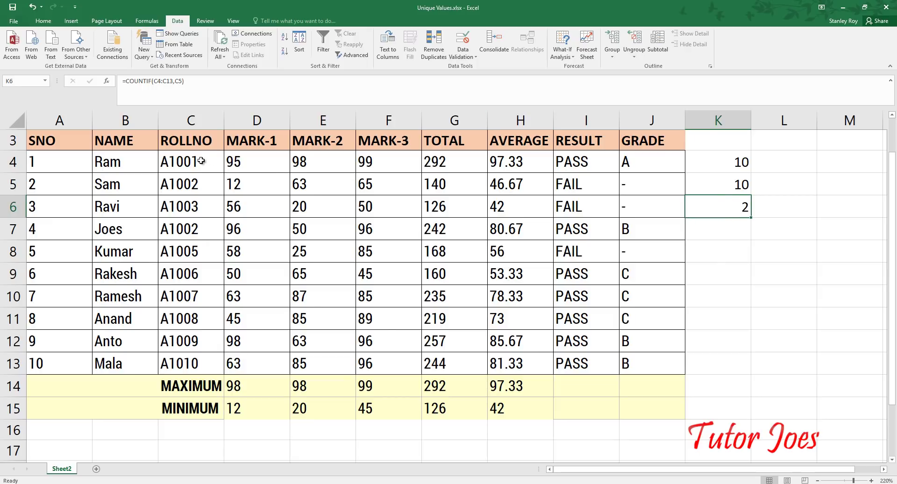
# Step: Set Data Validation on C4:C13 to allow Custom entries
pyautogui.moveTo(202, 156); pyautogui.dragTo(202, 363)
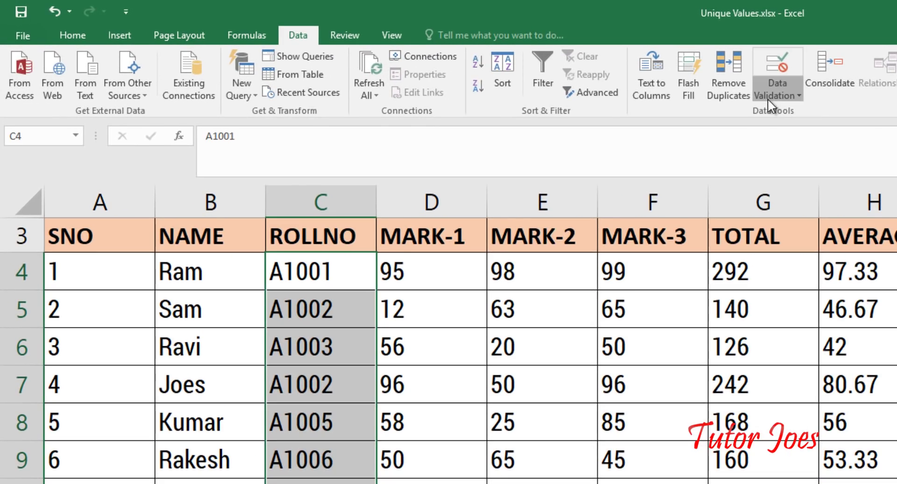
pyautogui.click(650, 78)
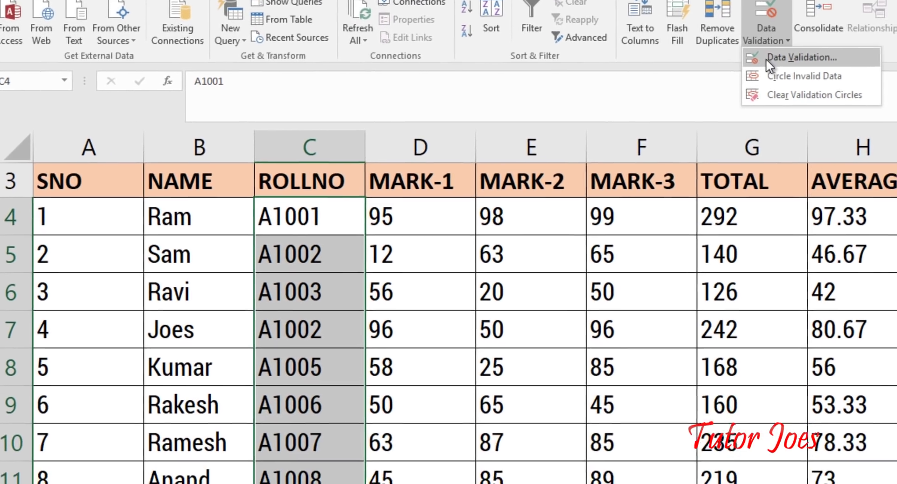
pyautogui.click(650, 93)
pyautogui.click(497, 341)
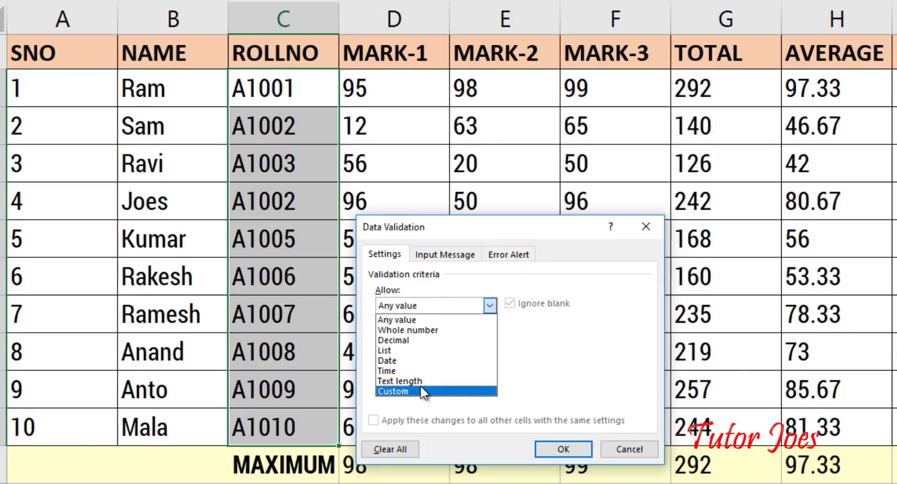
pyautogui.click(425, 428)
pyautogui.click(427, 369)
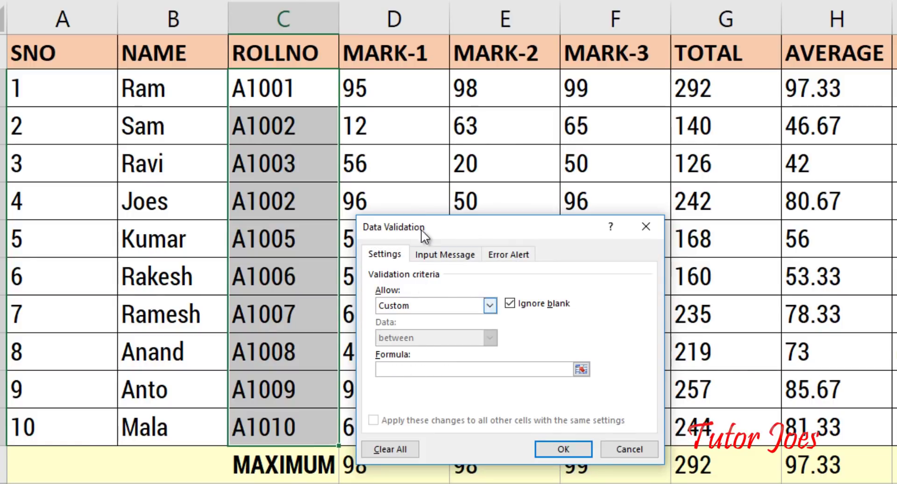
# Step: Enter the validation formula =countif($C$4:$C$13,C4)<2 and apply it
pyautogui.moveTo(439, 224); pyautogui.dragTo(432, 157)
pyautogui.write('=')
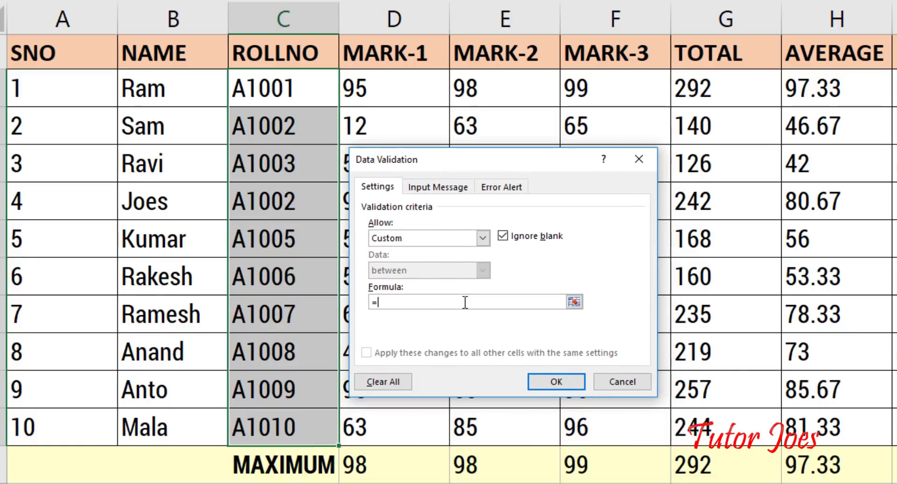
pyautogui.write('countif(')
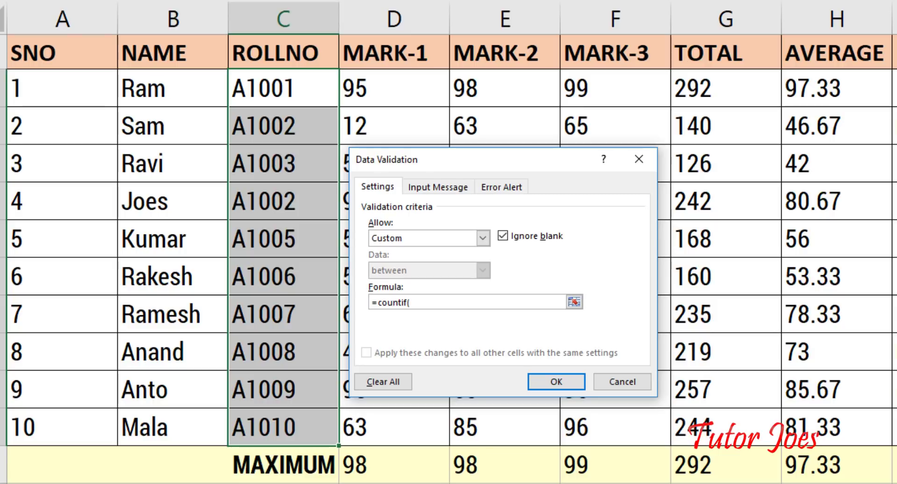
pyautogui.moveTo(304, 91); pyautogui.dragTo(305, 422)
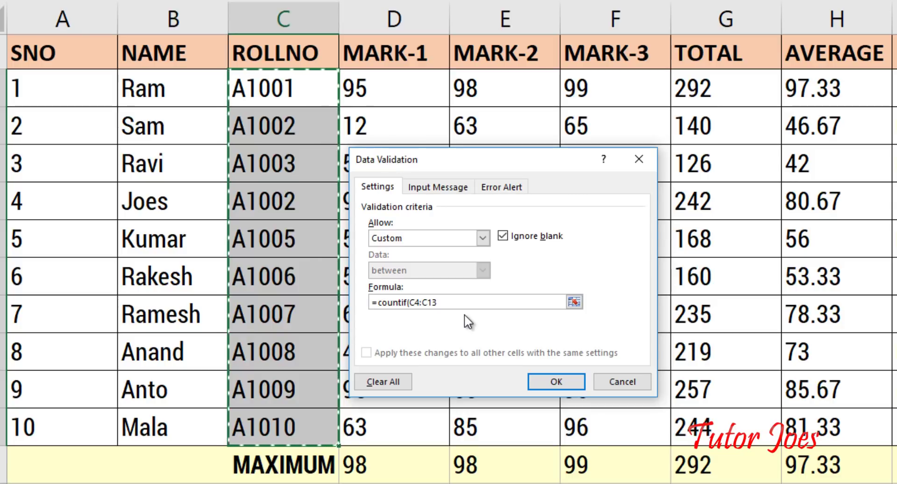
pyautogui.press('F4')
pyautogui.write('$C$13,')
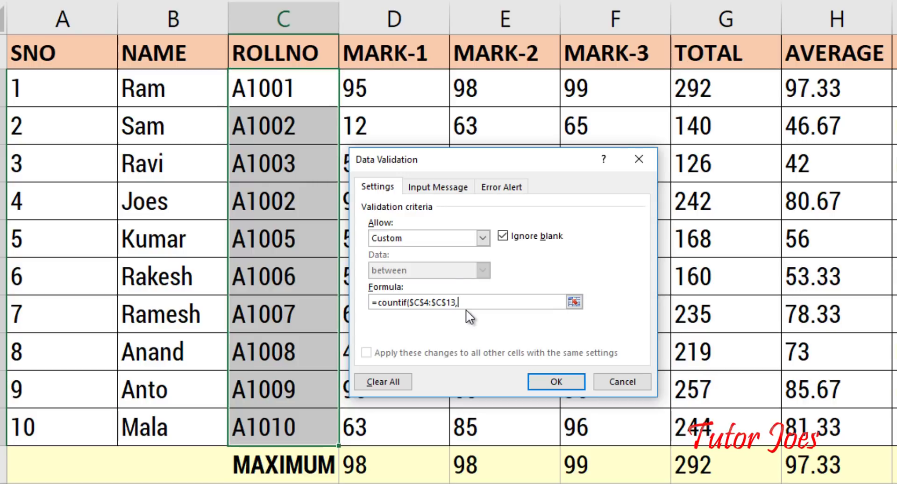
pyautogui.click(286, 86)
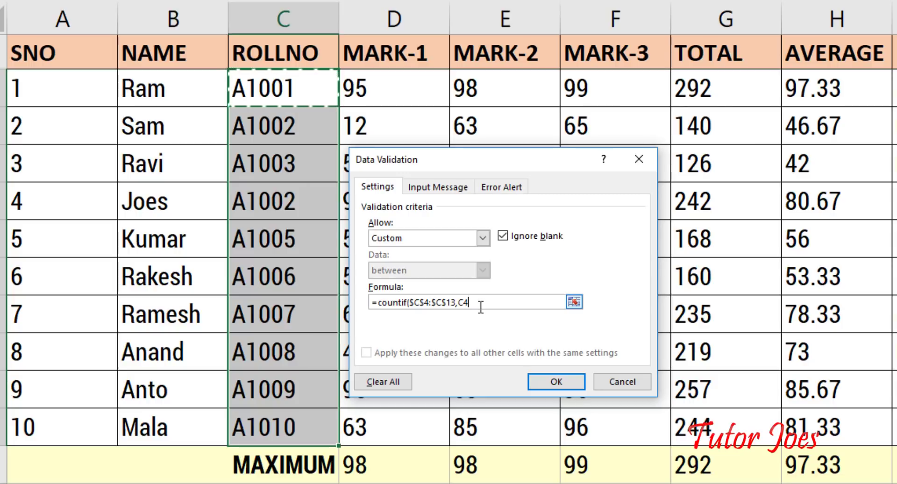
pyautogui.write(')<2')
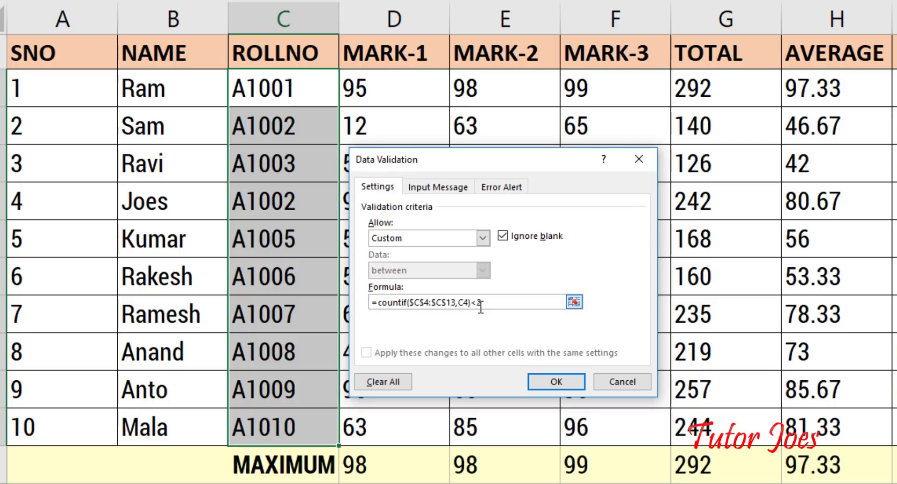
pyautogui.click(556, 382)
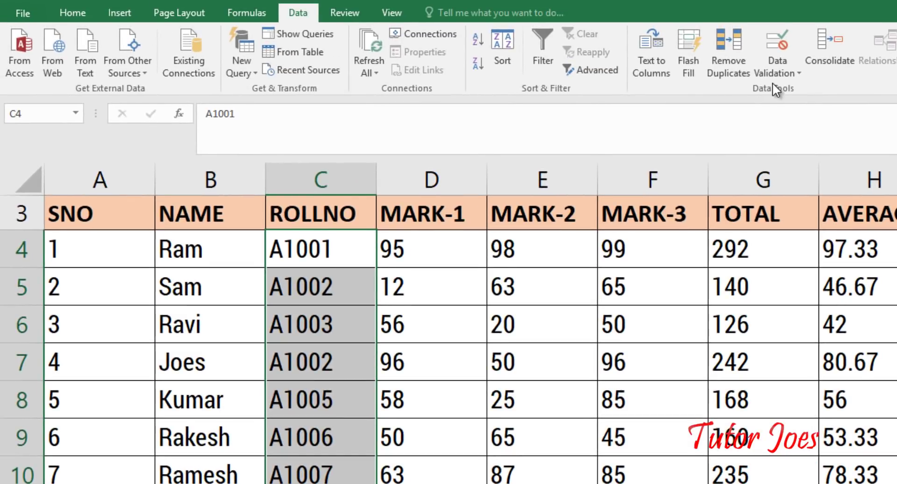
# Step: Circle the invalid A1002 entries in C5 and C7, then reopen the Data Validation dialog
pyautogui.click(773, 74)
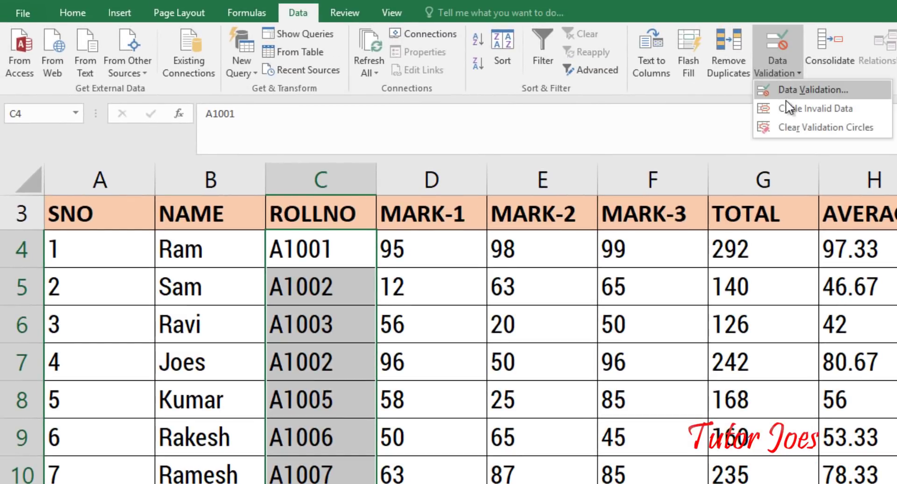
pyautogui.click(809, 109)
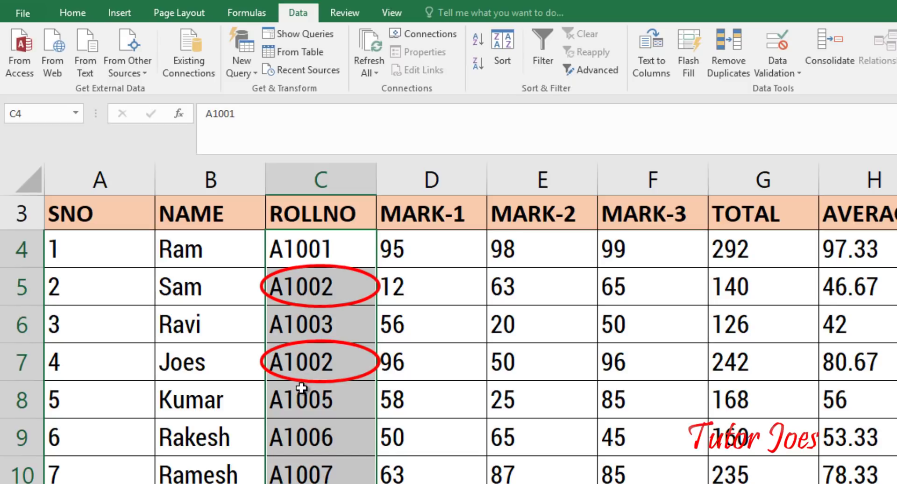
pyautogui.click(776, 75)
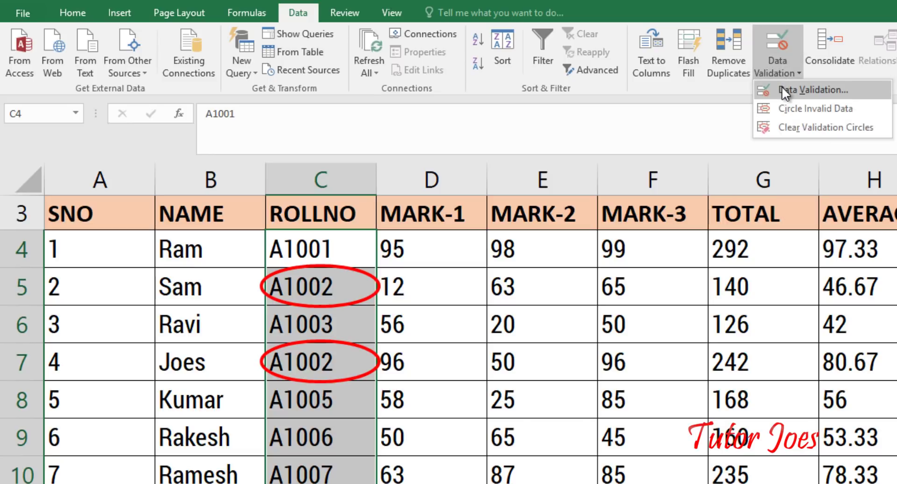
pyautogui.click(782, 89)
# Step: Set a Stop error alert titled 'Error' with message 'Roll No Already Present'
pyautogui.click(539, 344)
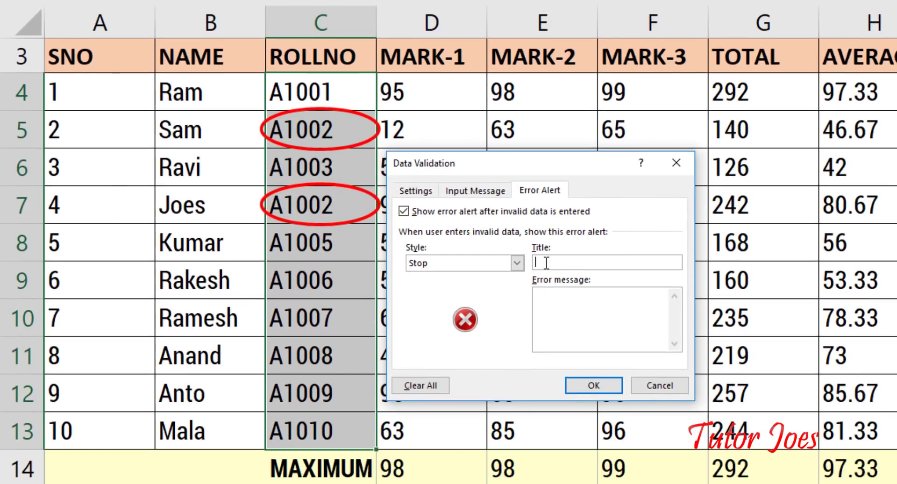
pyautogui.click(546, 419)
pyautogui.write('Error')
pyautogui.click(568, 298)
pyautogui.write('Roll No A')
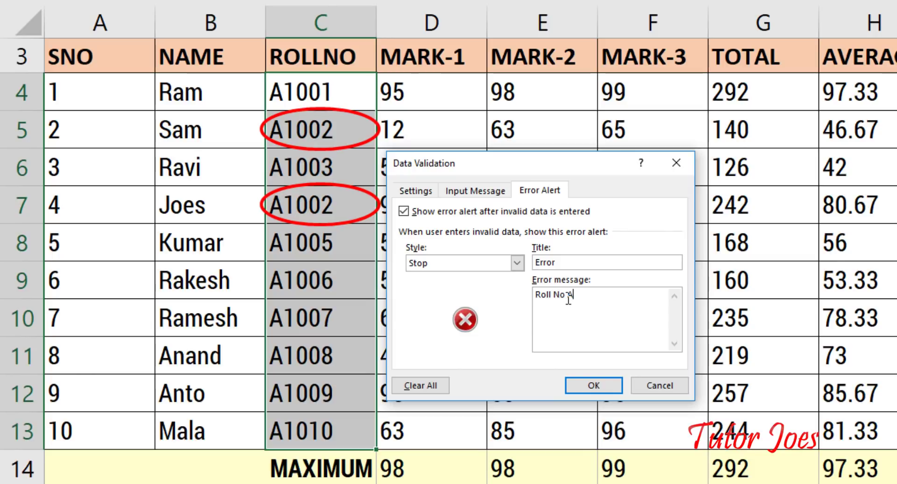
pyautogui.write('lready P')
pyautogui.write('resent')
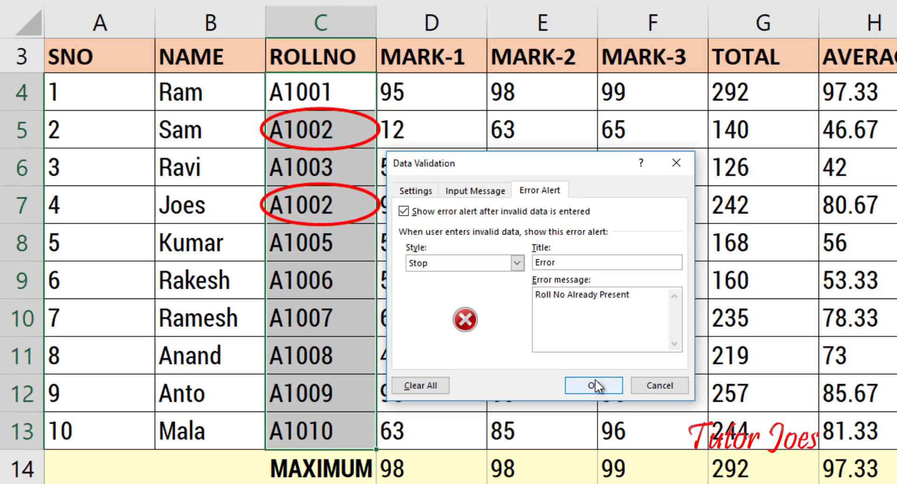
pyautogui.click(600, 388)
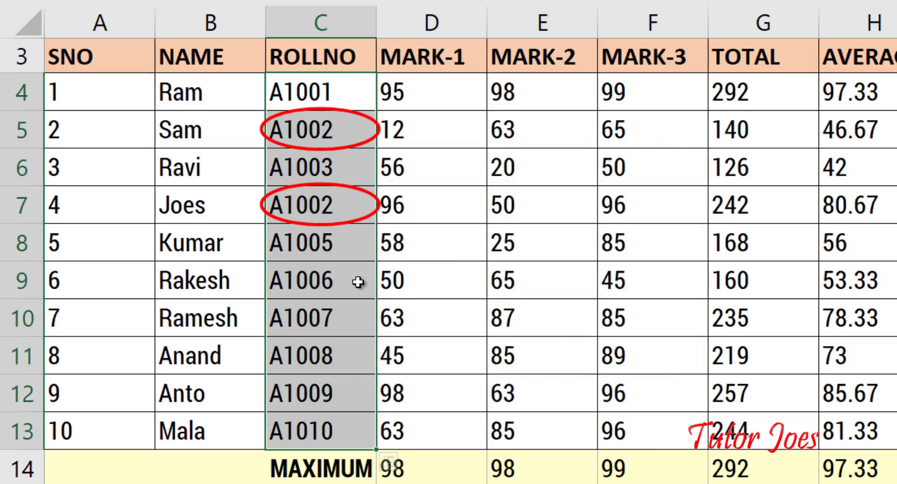
# Step: Test the rule with duplicate A1006 in C10, then retry and restore A1007
pyautogui.doubleClick(340, 317)
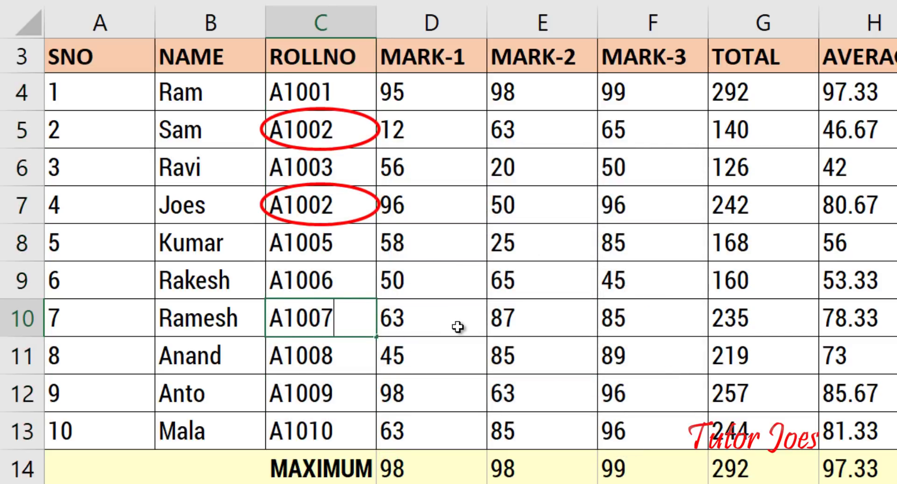
pyautogui.press('BackSpace')
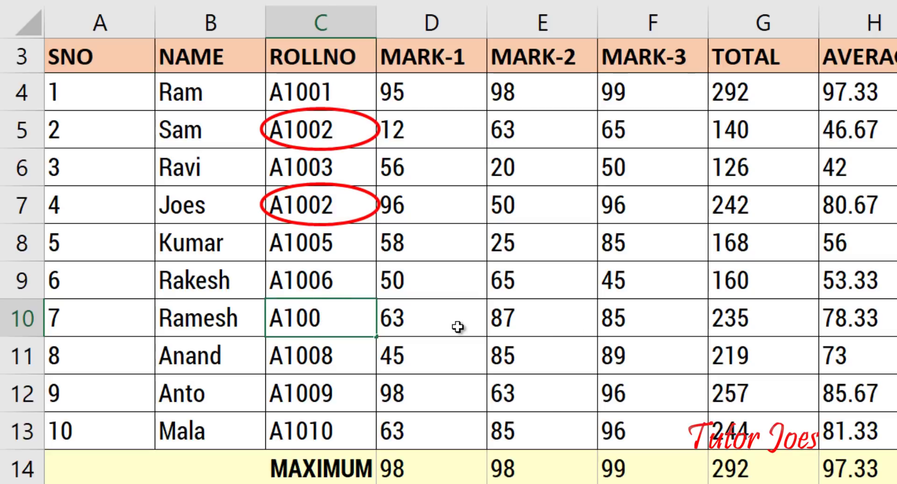
pyautogui.write('6')
pyautogui.press('Return')
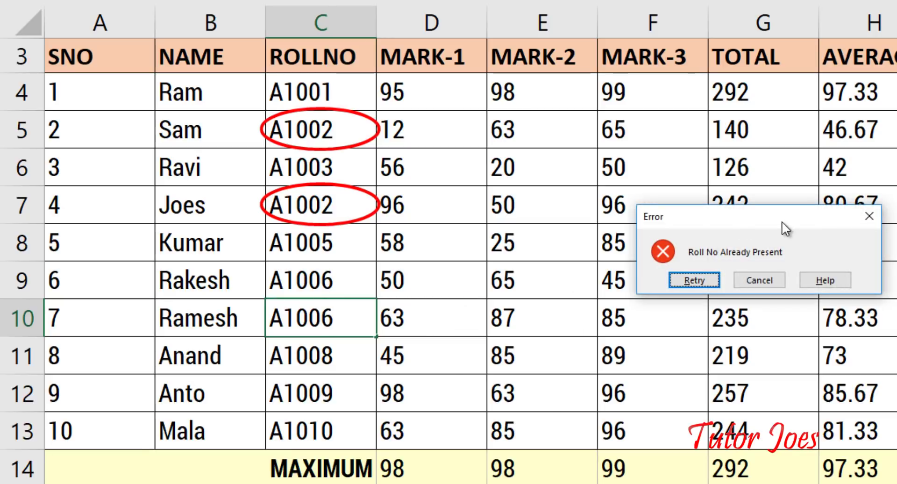
pyautogui.moveTo(780, 221); pyautogui.dragTo(590, 254)
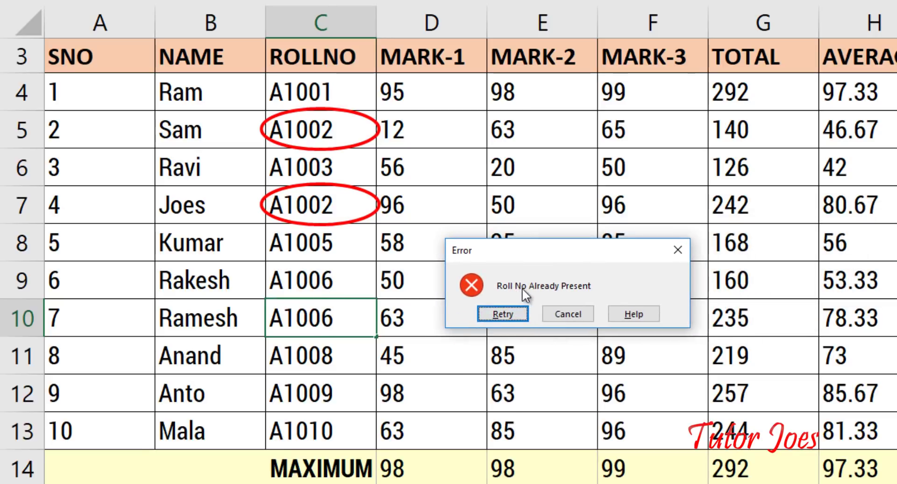
pyautogui.click(513, 316)
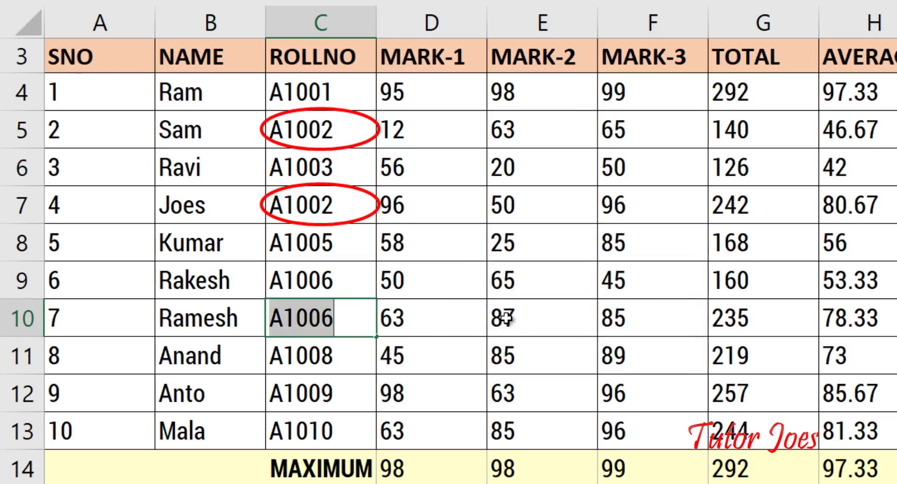
pyautogui.press('End')
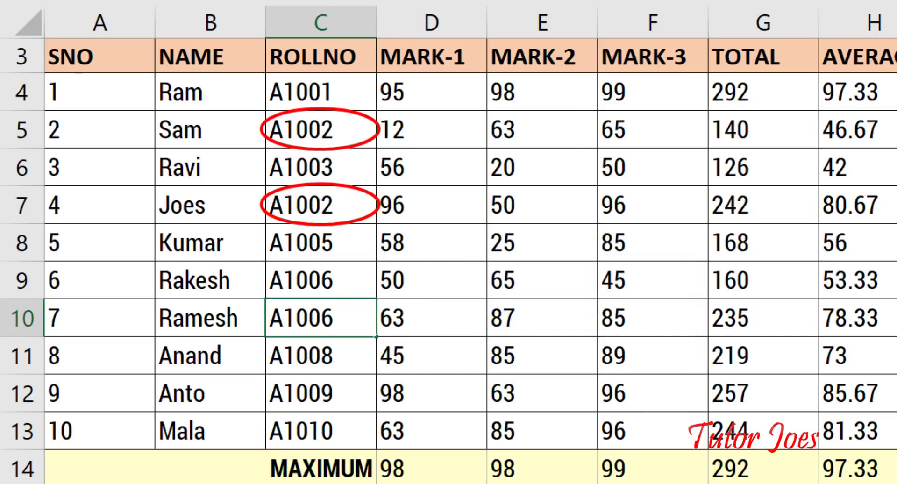
pyautogui.press('BackSpace')
pyautogui.write('7')
pyautogui.press('Return')
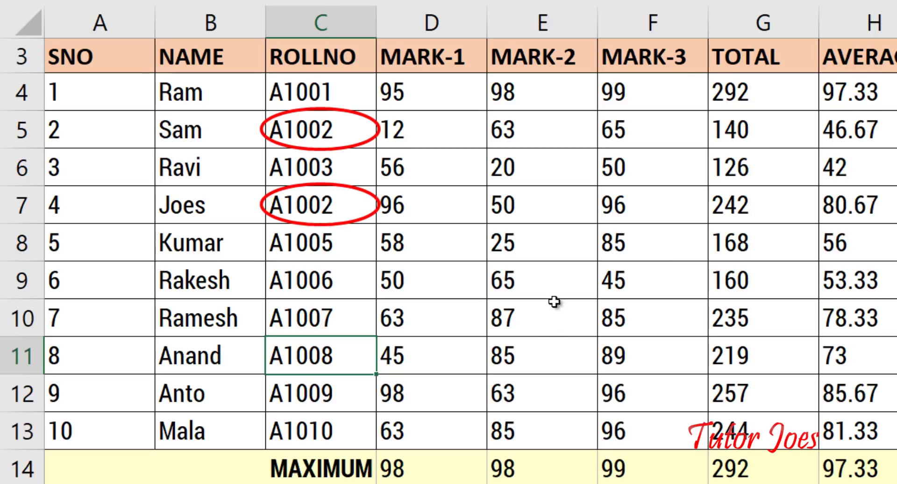
# Step: Change C7's roll number from A1002 back to A1004
pyautogui.click(344, 213)
pyautogui.doubleClick(345, 213)
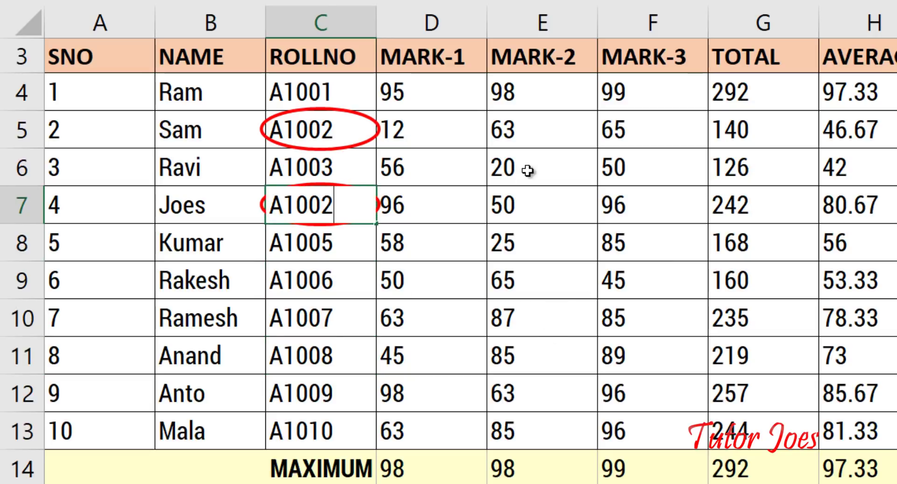
pyautogui.press('BackSpace')
pyautogui.write('4')
pyautogui.press('Return')
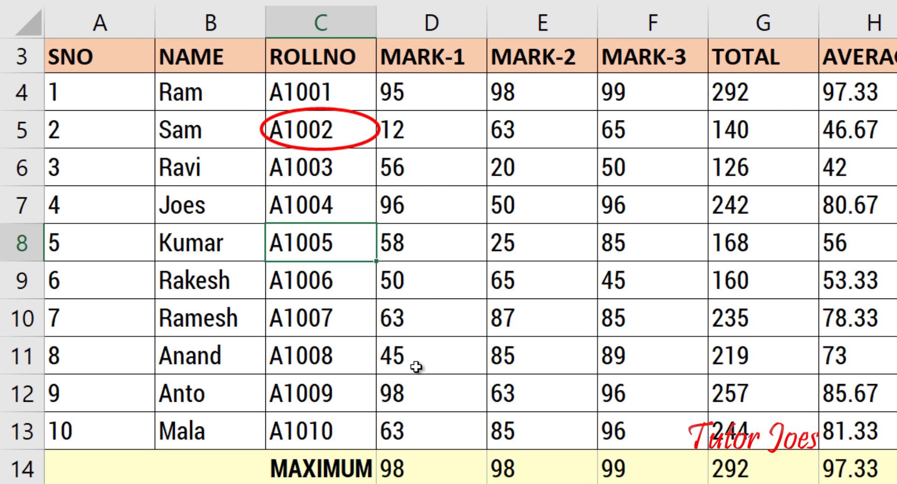
pyautogui.click(346, 201)
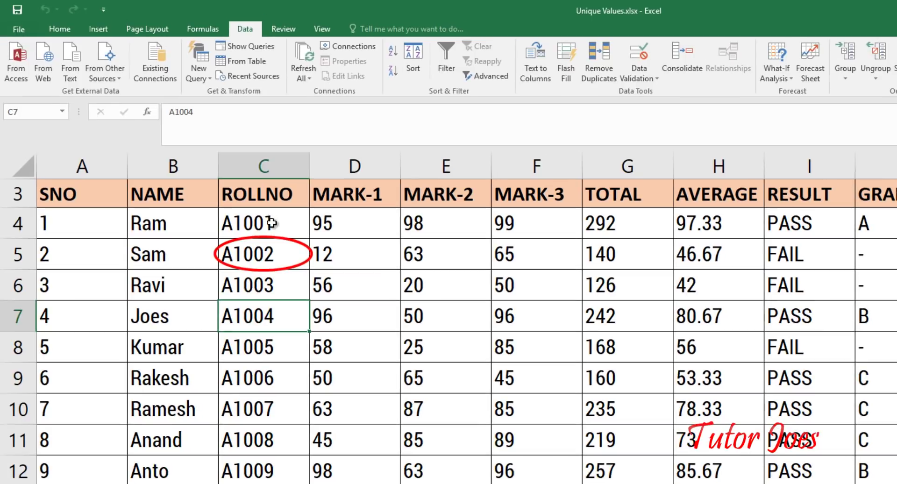
pyautogui.moveTo(269, 223); pyautogui.dragTo(268, 481)
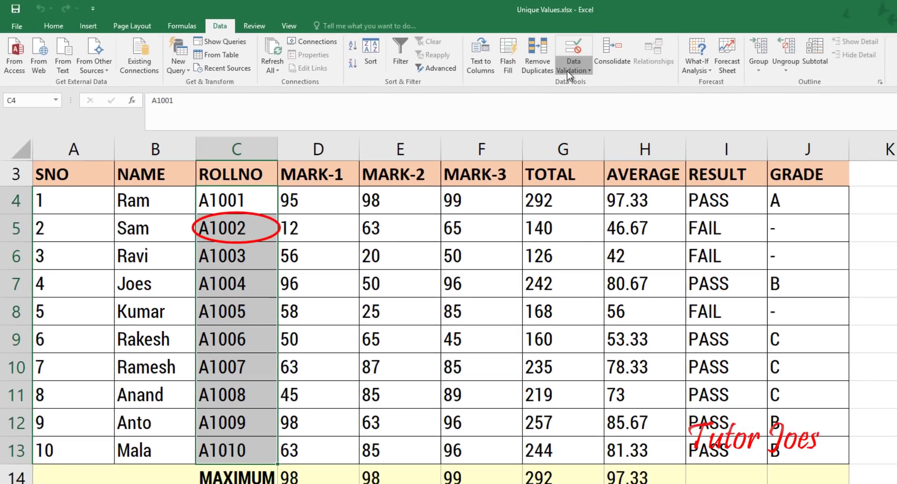
# Step: Clear the validation circles on the roll numbers and re-enter A1010 in C13
pyautogui.click(576, 70)
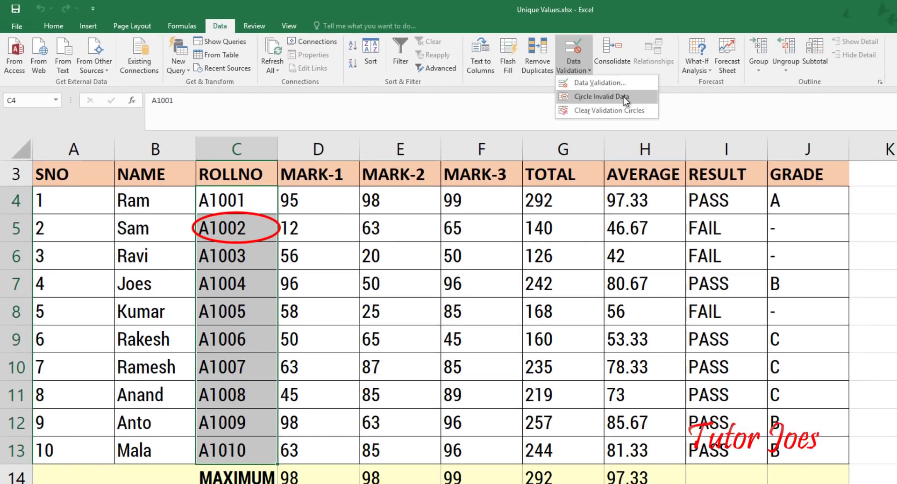
pyautogui.click(602, 112)
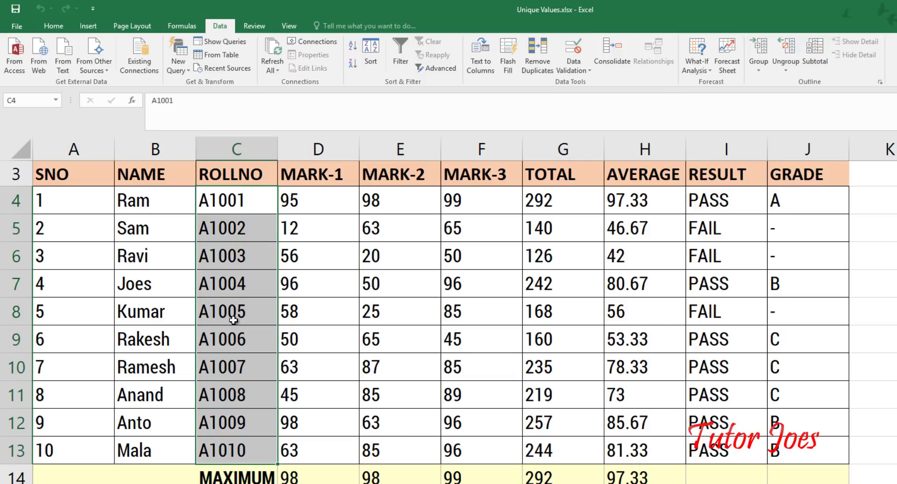
pyautogui.doubleClick(252, 449)
pyautogui.write('9')
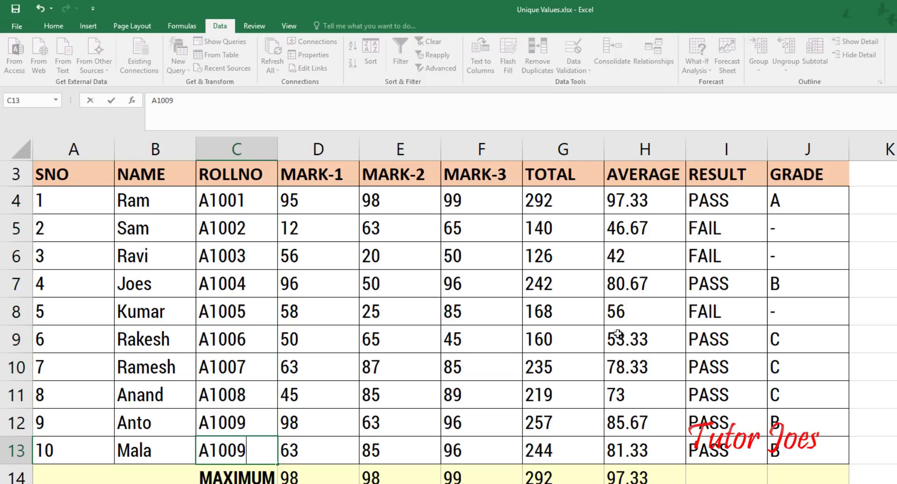
pyautogui.press('BackSpace')
pyautogui.press('BackSpace')
pyautogui.write('10')
pyautogui.press('Return')
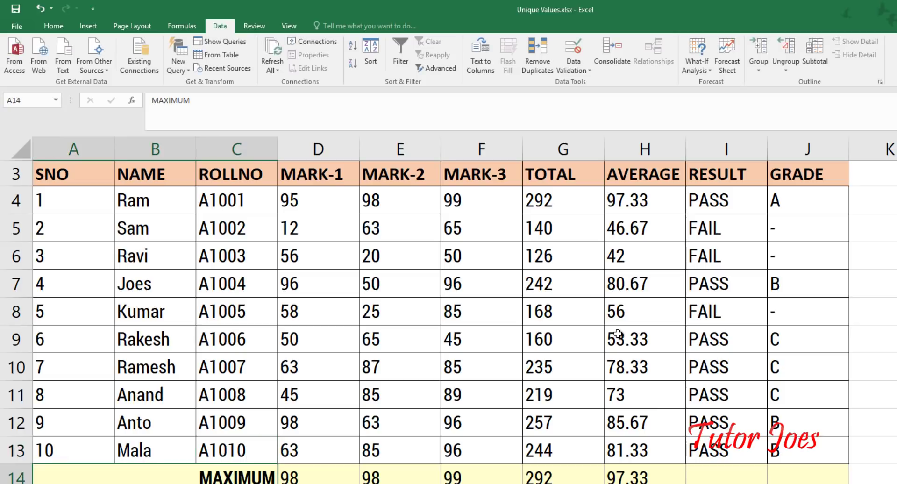